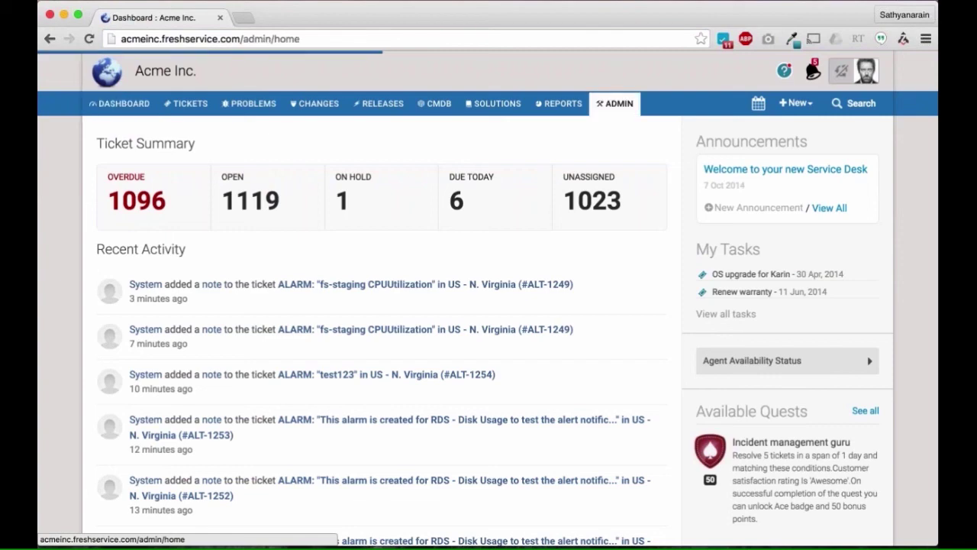
Step: Open the Arcade settings in the Helpdesk Productivity section of the admin page
left_click(117, 104)
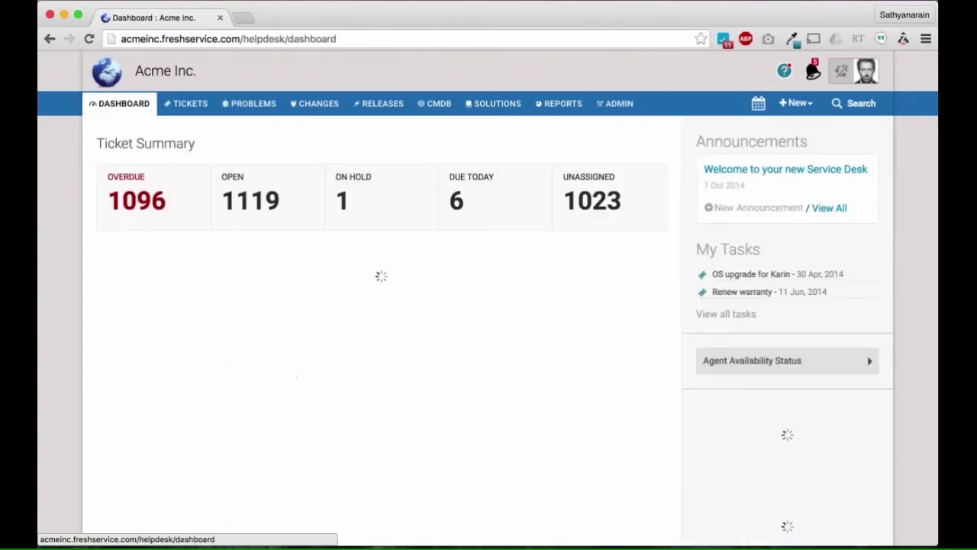
left_click(614, 107)
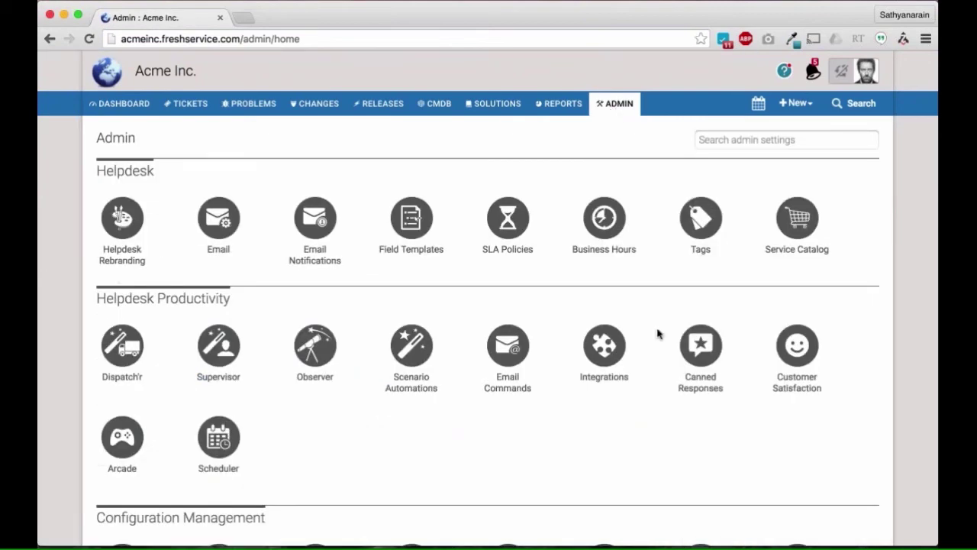
scroll(647, 363, "down", 2)
scroll(647, 364, "down", 4)
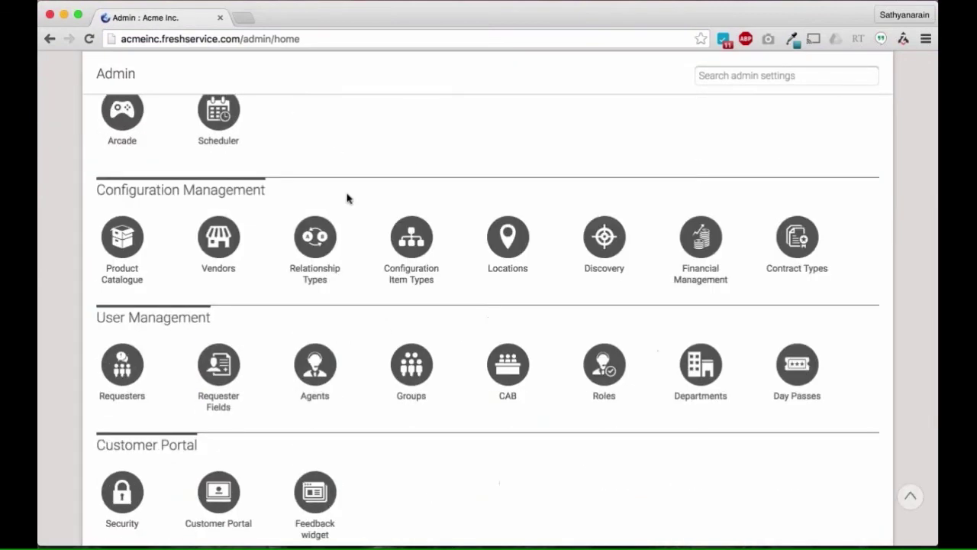
scroll(349, 196, "up", 1)
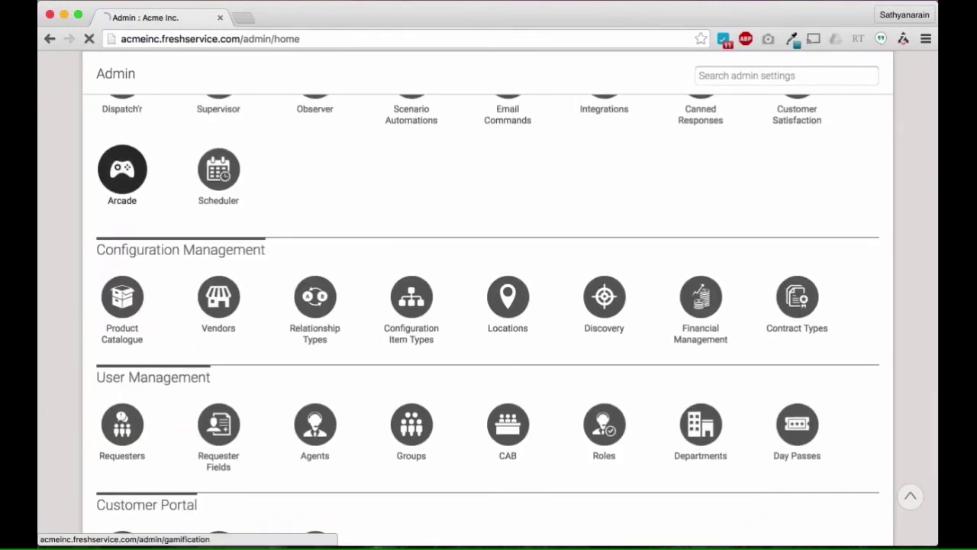
left_click(131, 166)
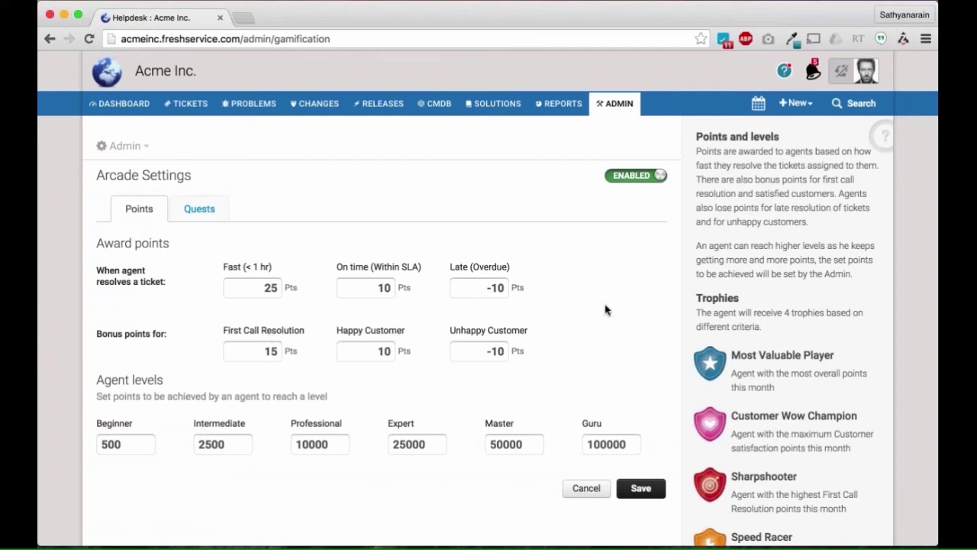
Step: Examine the Arcade point awards, agent levels and the list of existing quests
scroll(603, 309, "down", 1)
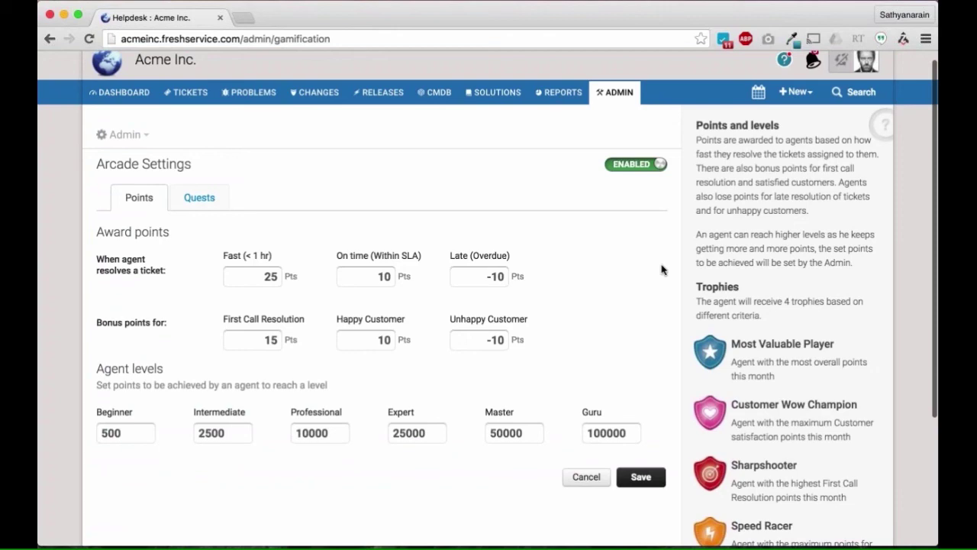
scroll(663, 268, "up", 1)
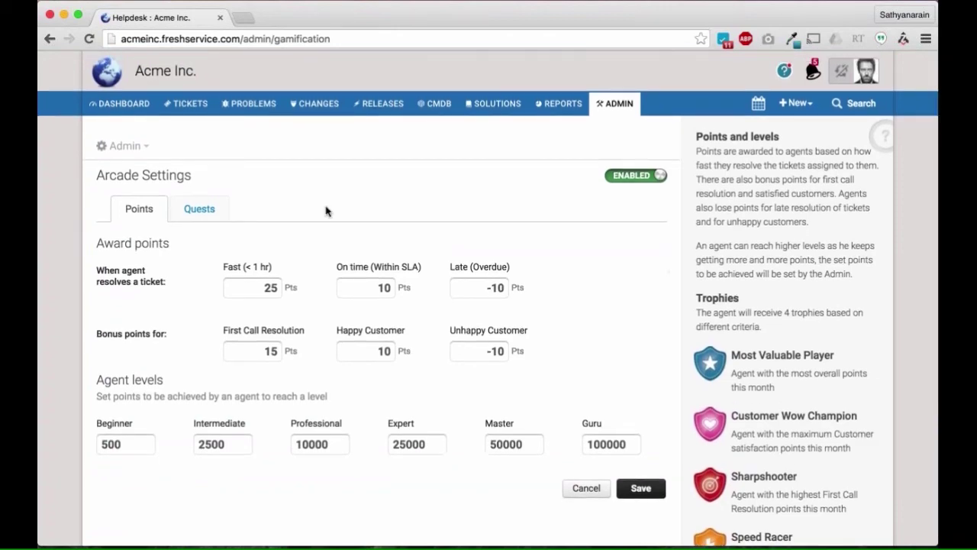
left_click(199, 209)
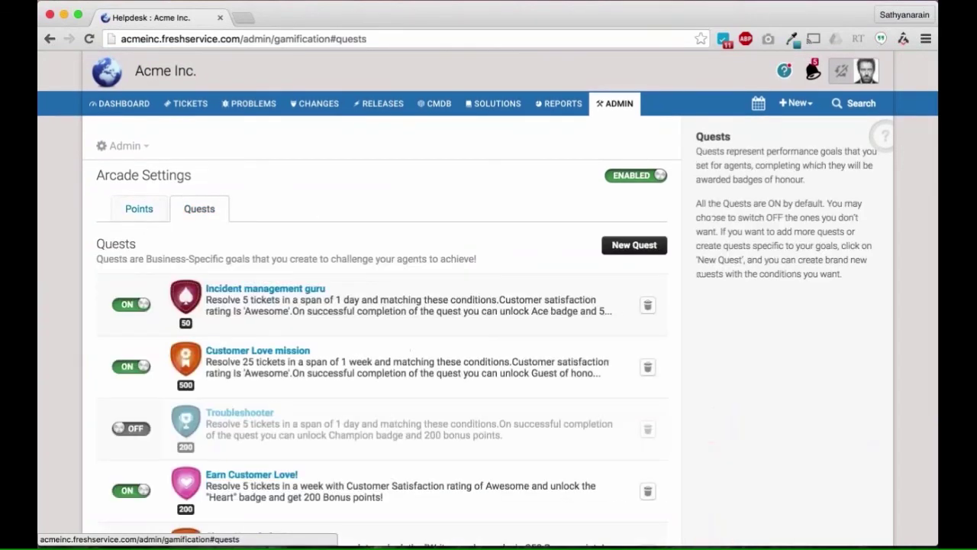
left_click(140, 209)
scroll(76, 239, "down", 1)
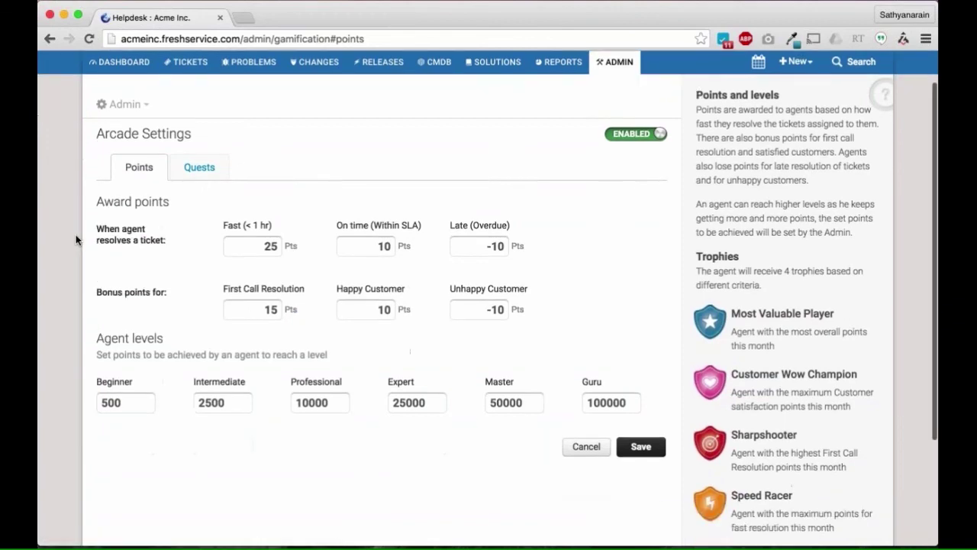
Step: Start a new quest of type Resolving Tickets with the objective of resolving 10 tickets in a span of 2 days
left_click(199, 167)
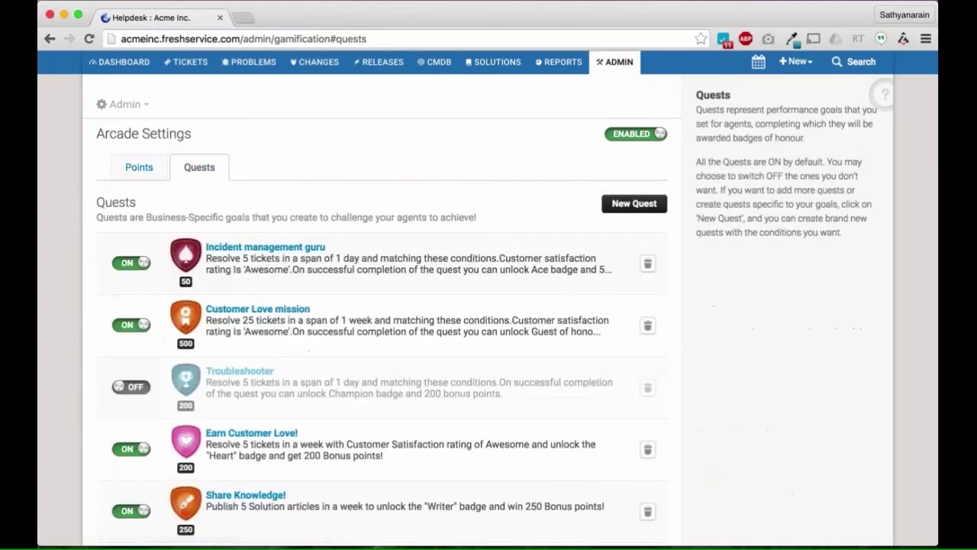
left_click(633, 204)
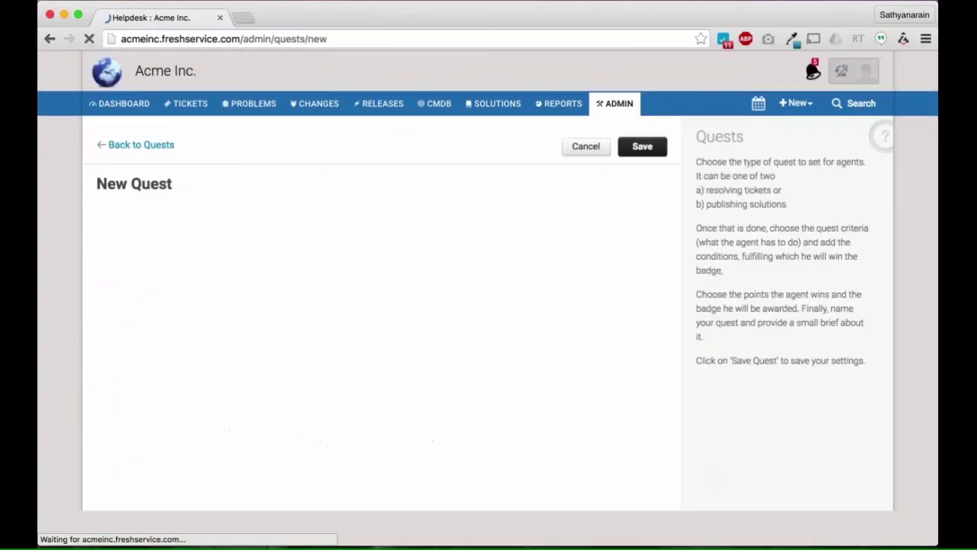
left_click(109, 236)
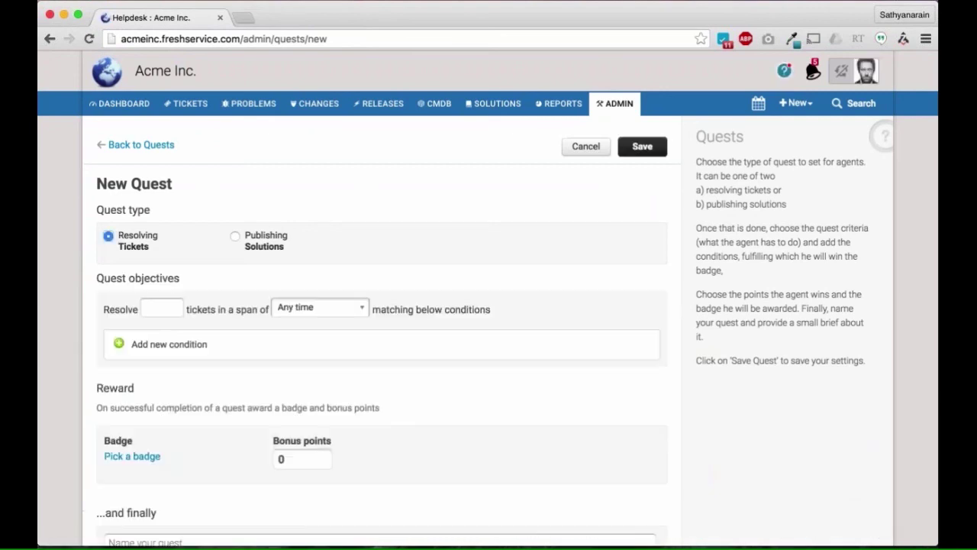
scroll(79, 272, "down", 1)
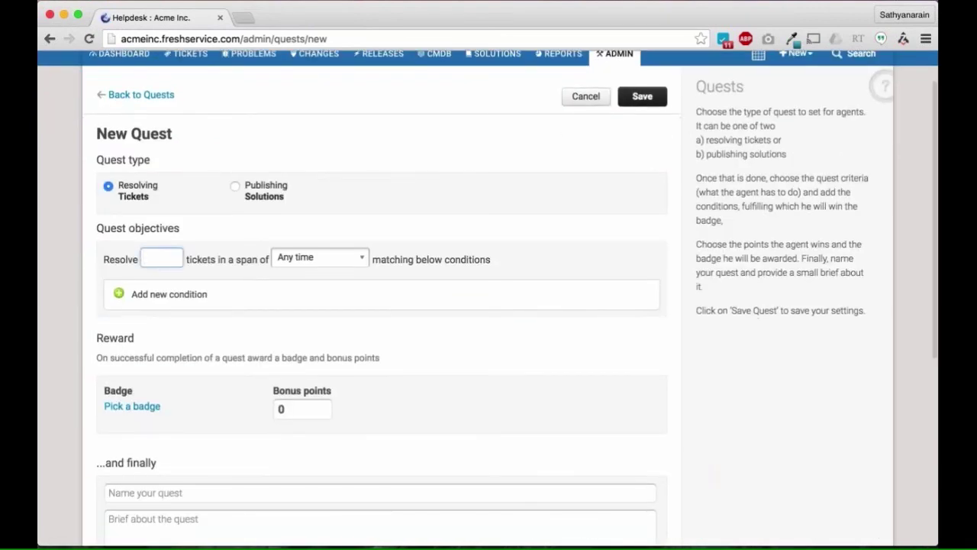
type("10")
left_click(356, 264)
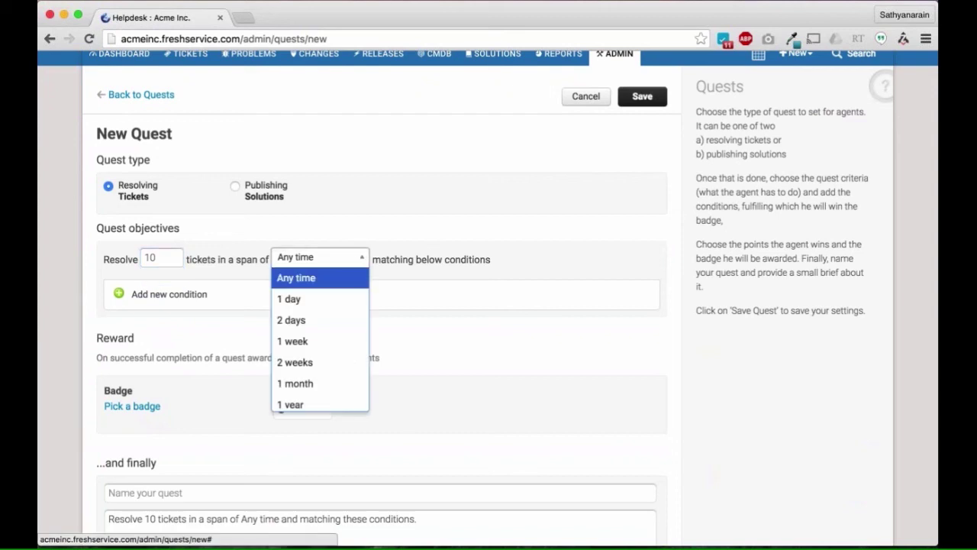
left_click(304, 321)
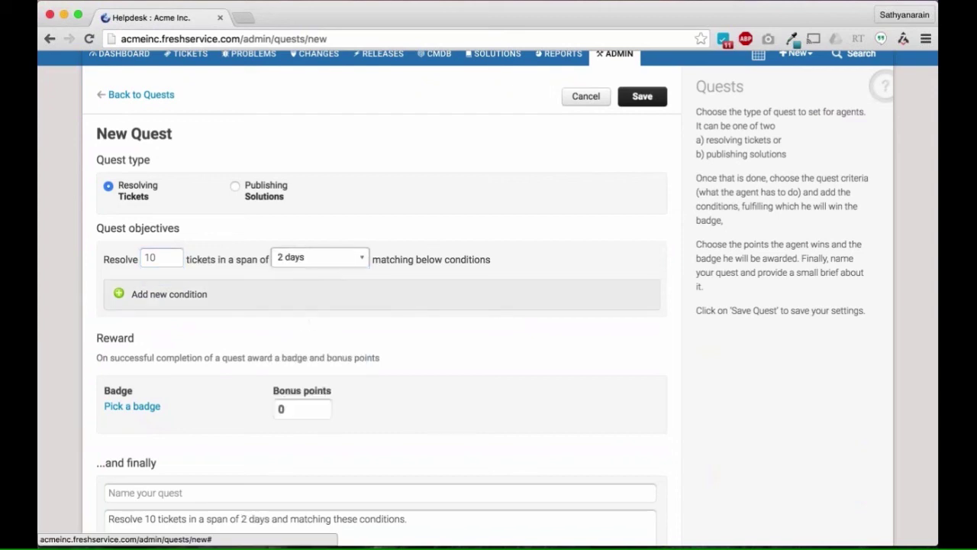
Step: Add a quest condition requiring that the customer satisfaction rating is Awesome
left_click(169, 294)
left_click(224, 296)
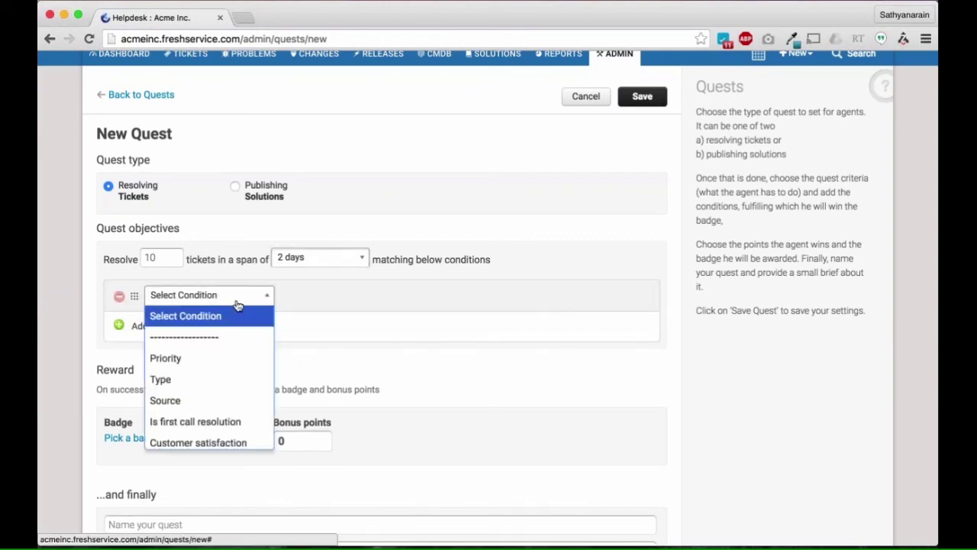
scroll(225, 411, "down", 2)
left_click(212, 409)
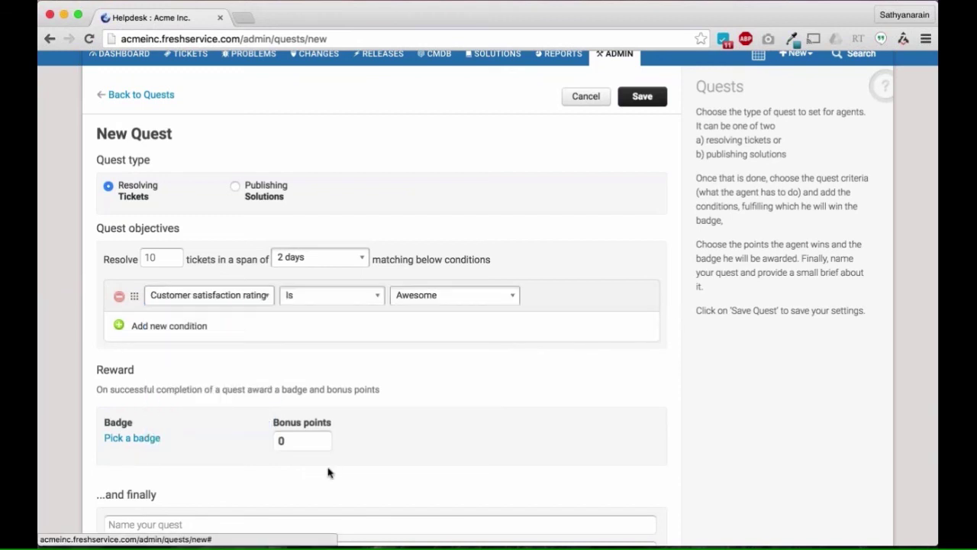
Step: Set the quest reward to 500 bonus points and The fixer badge
scroll(328, 468, "down", 3)
left_click(297, 367)
key("BackSpace")
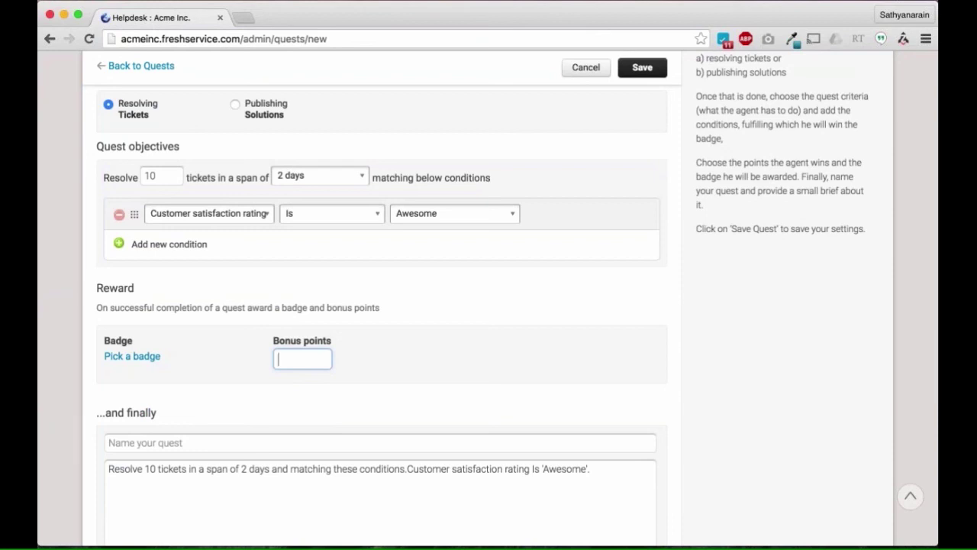
type("500")
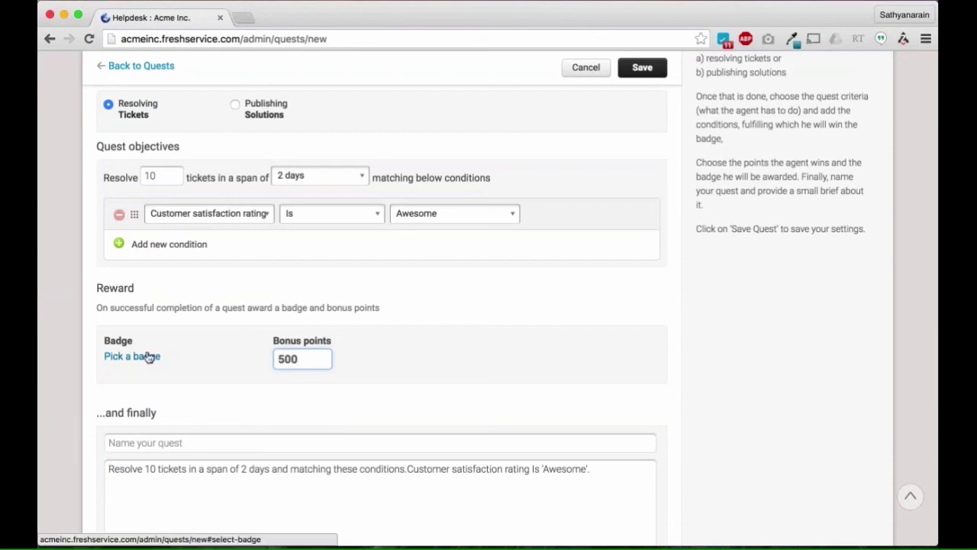
left_click(149, 357)
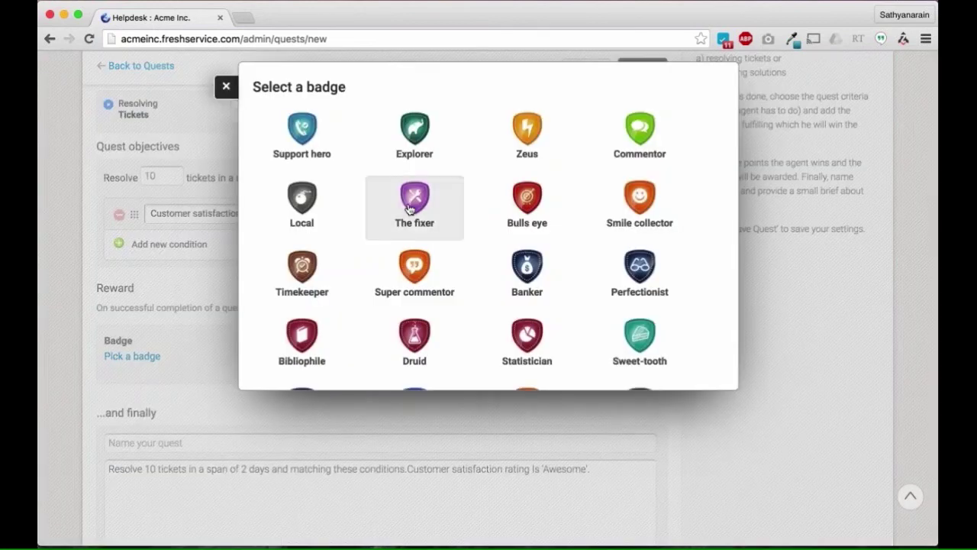
left_click(410, 208)
Step: Change the quest type to Publishing Solutions with the objective of creating 5 knowledge base articles in a span of 1 week
scroll(288, 102, "up", 1)
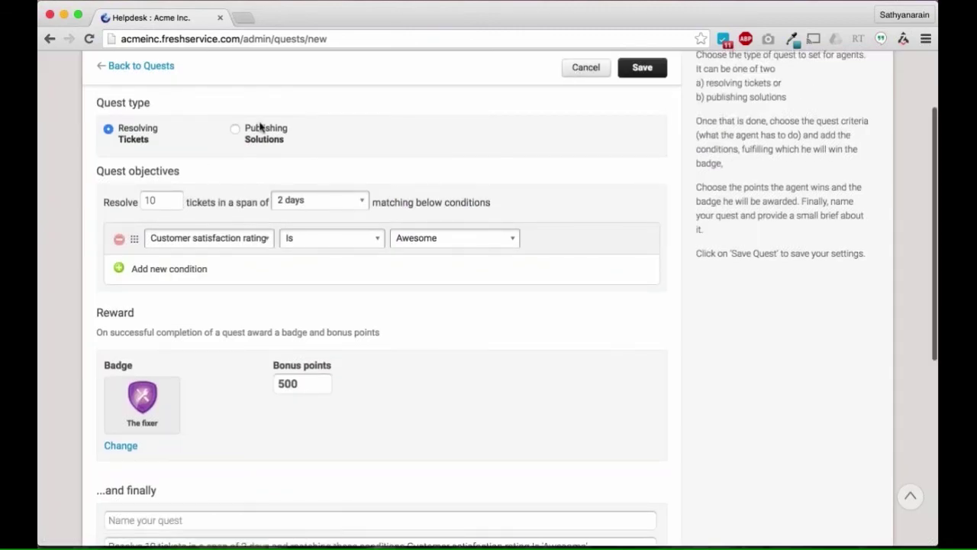
scroll(260, 128, "up", 1)
scroll(260, 127, "up", 2)
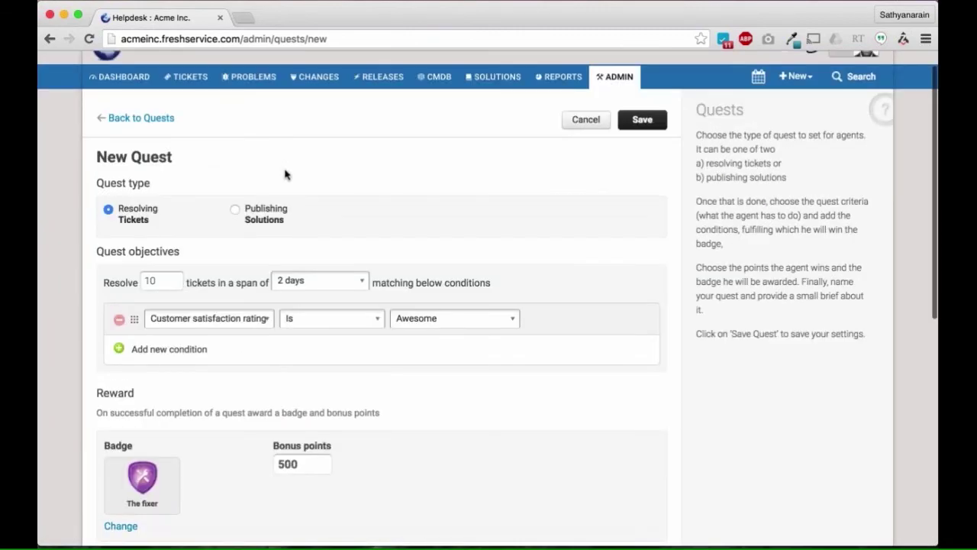
left_click(235, 213)
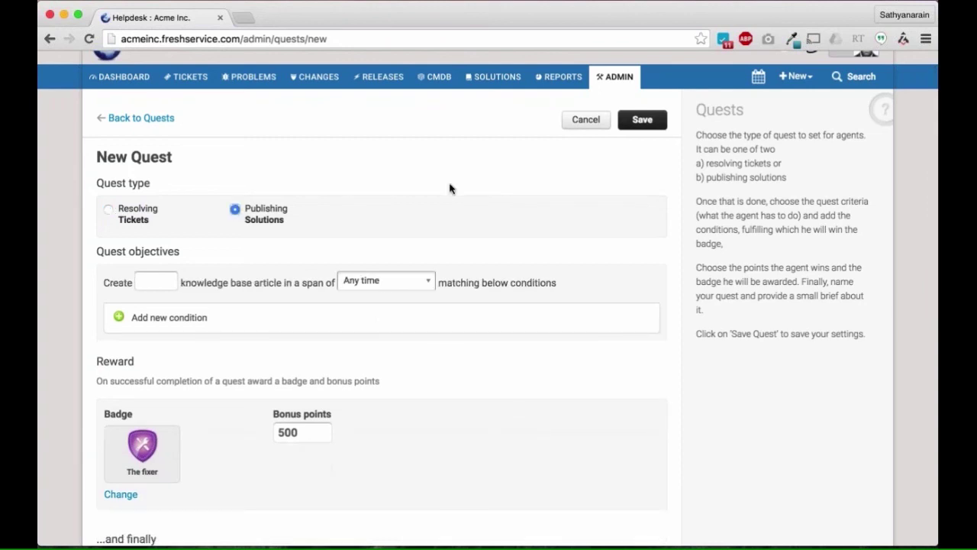
scroll(190, 207, "down", 1)
left_click(144, 250)
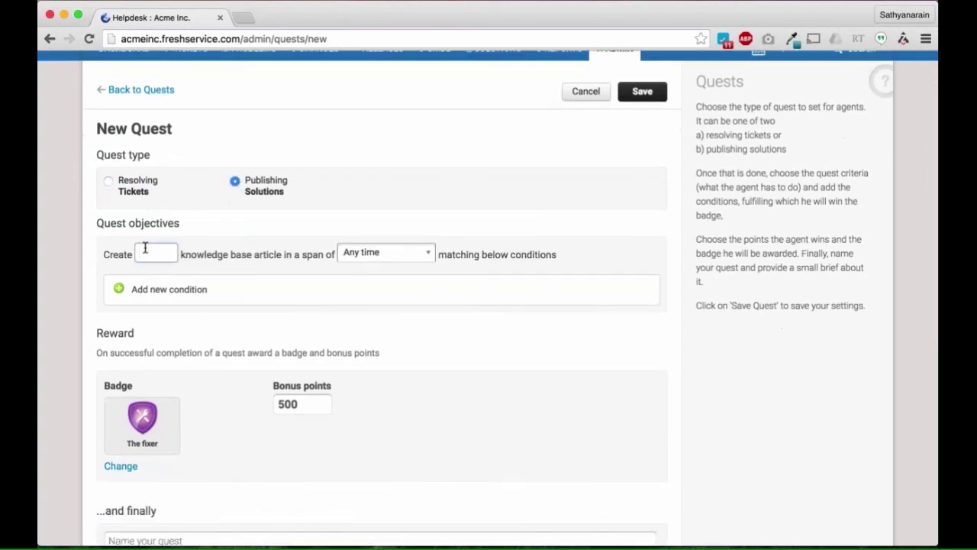
type("5")
left_click(385, 252)
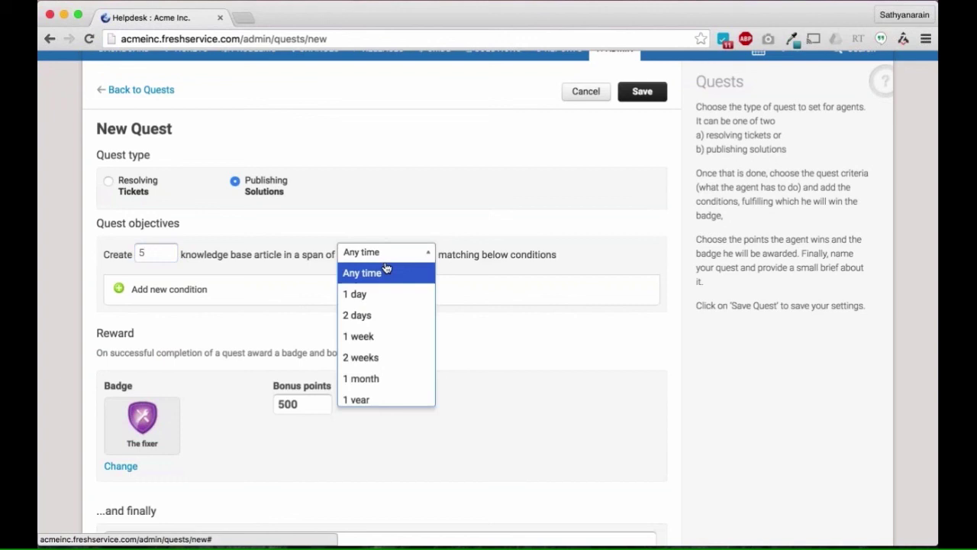
left_click(377, 337)
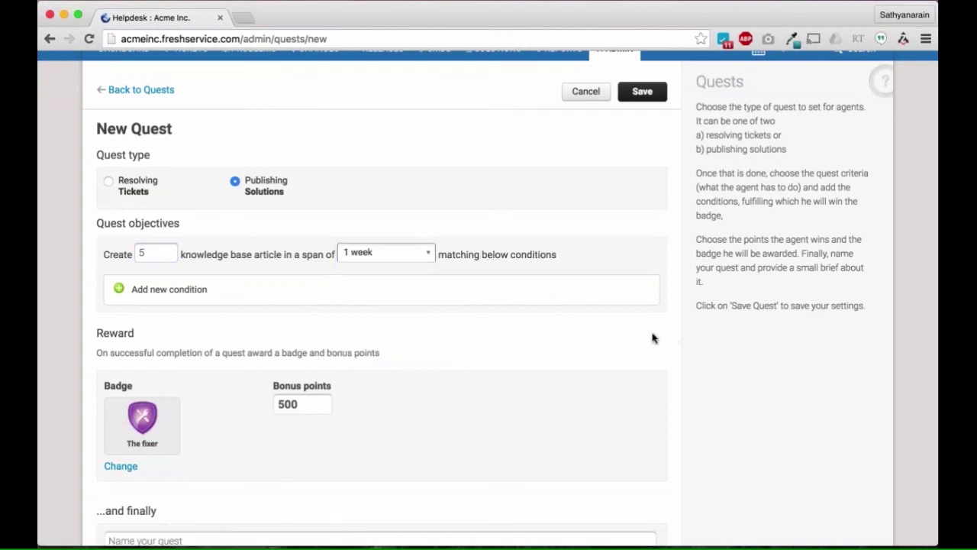
Step: Add a quest condition requiring the number of likes to be greater than 5
left_click(246, 299)
left_click(206, 290)
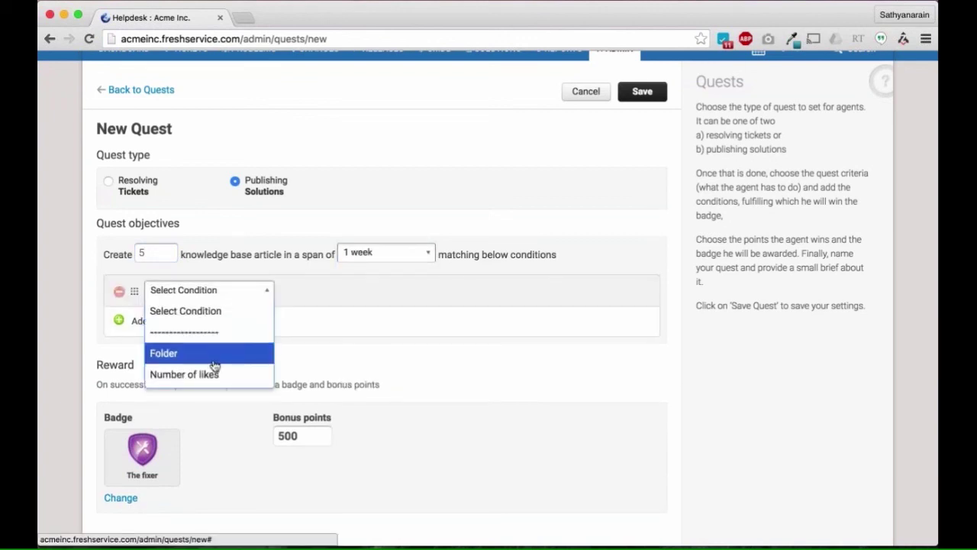
left_click(184, 374)
left_click(415, 291)
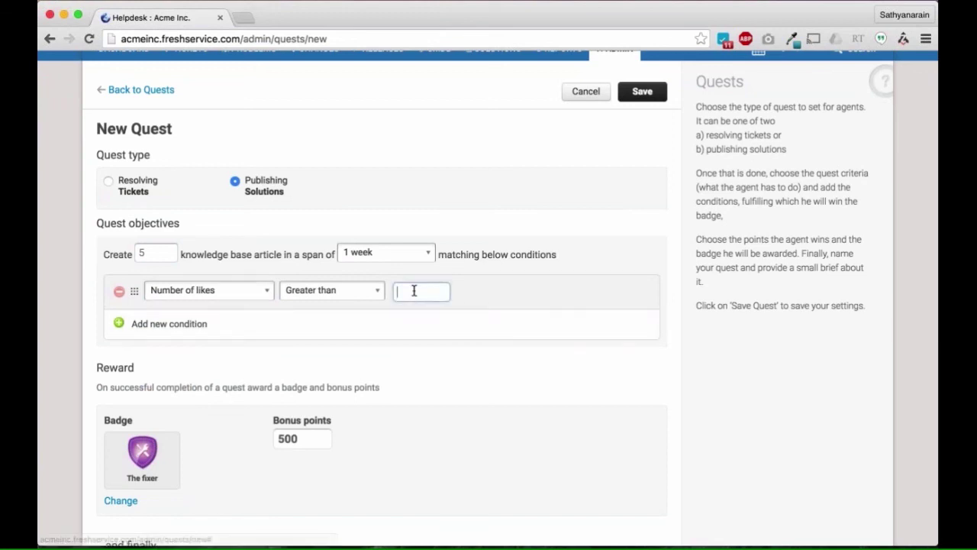
type("5")
left_click(61, 323)
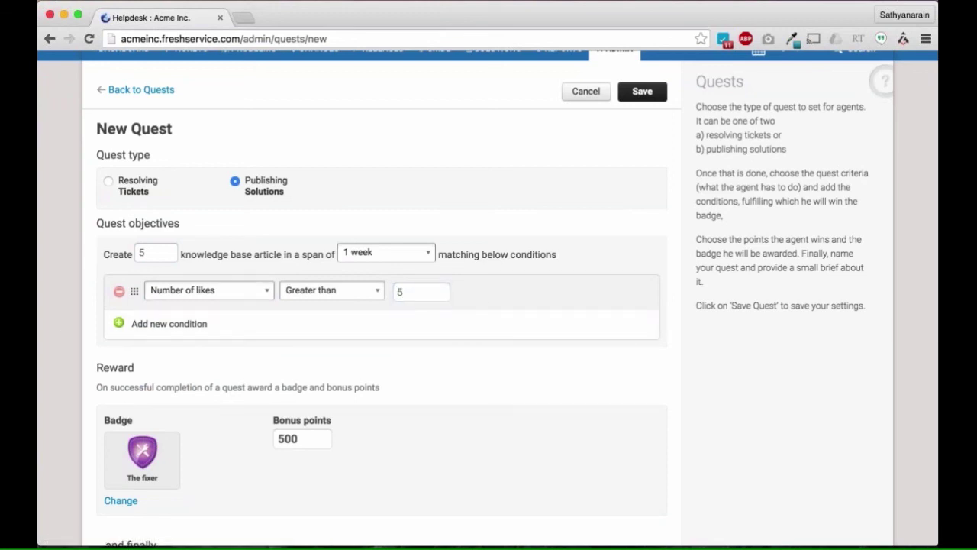
Step: Change the quest's reward badge to Bibliophile
scroll(332, 417, "down", 1)
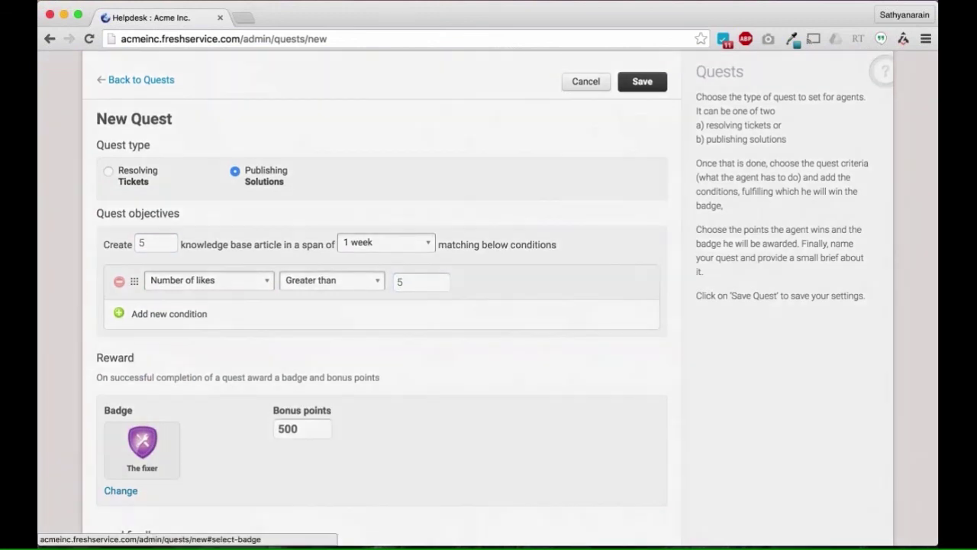
left_click(120, 491)
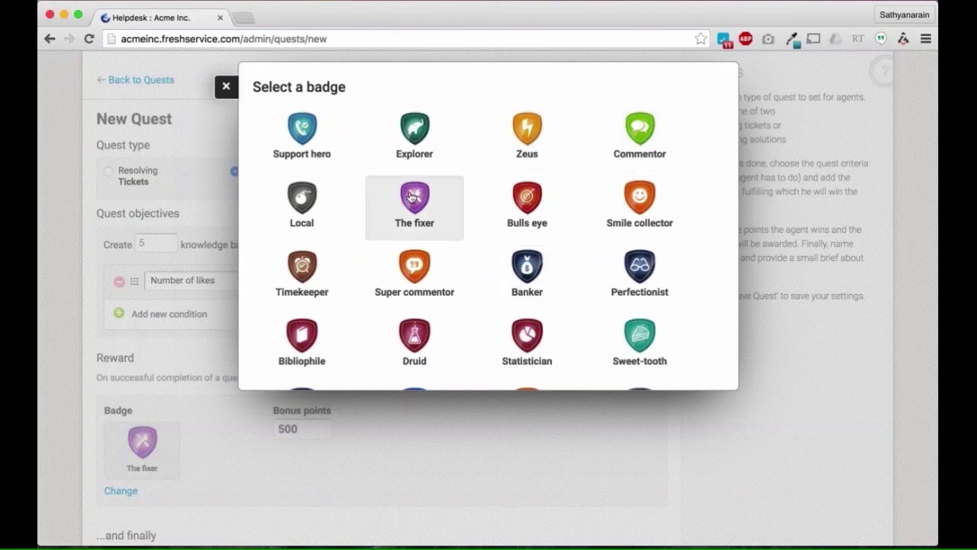
left_click(324, 340)
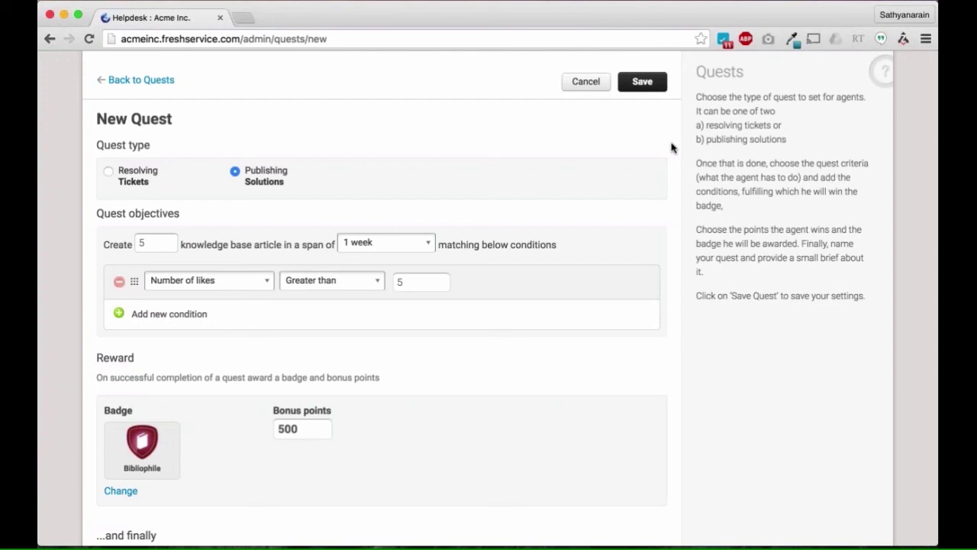
Step: Leave the new quest form for the helpdesk dashboard and open acmeinc.freshservice.com/support/home in a new browser tab
scroll(672, 149, "up", 2)
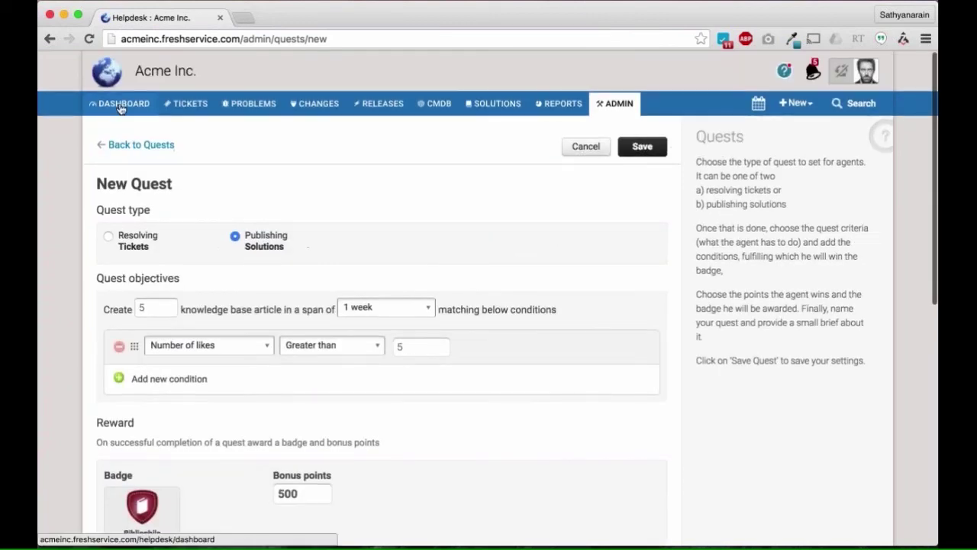
left_click(120, 107)
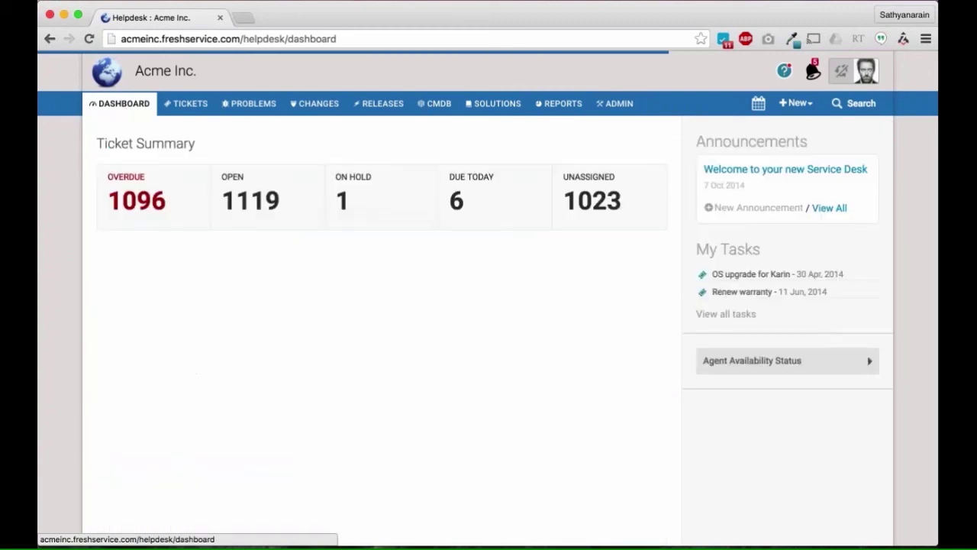
left_click(241, 17)
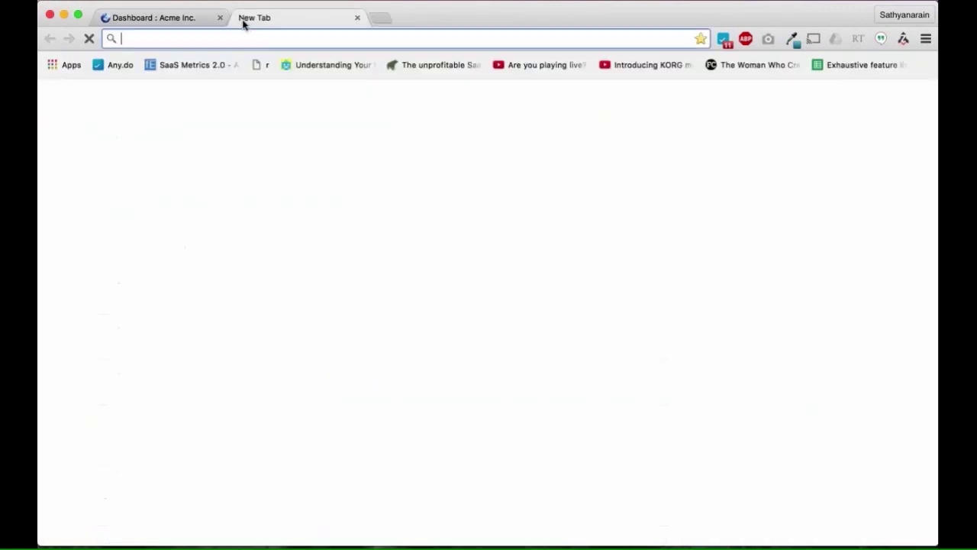
type("acmeinc.freshservice.com/su")
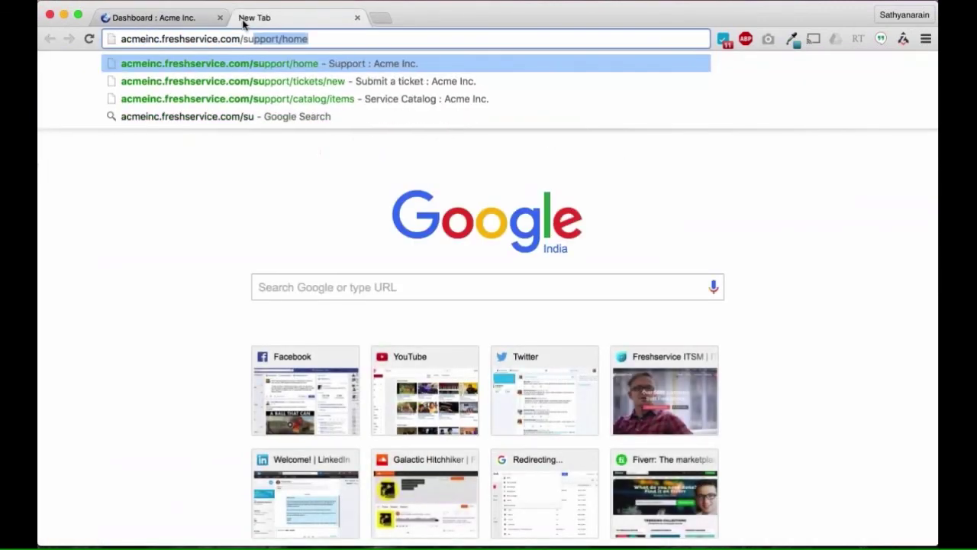
key("Return")
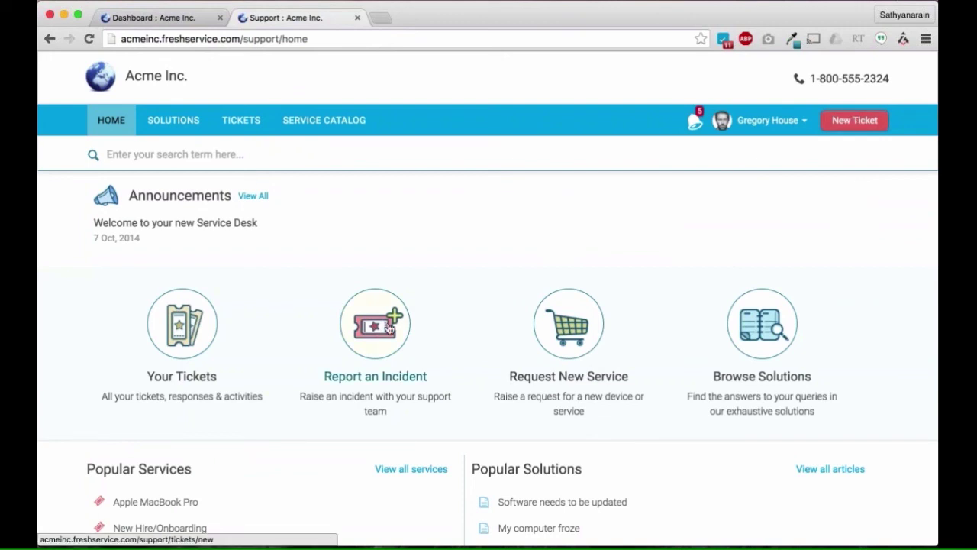
Step: Start reporting an incident from the support portal and enter printer as the ticket subject to bring up related articles
left_click(389, 329)
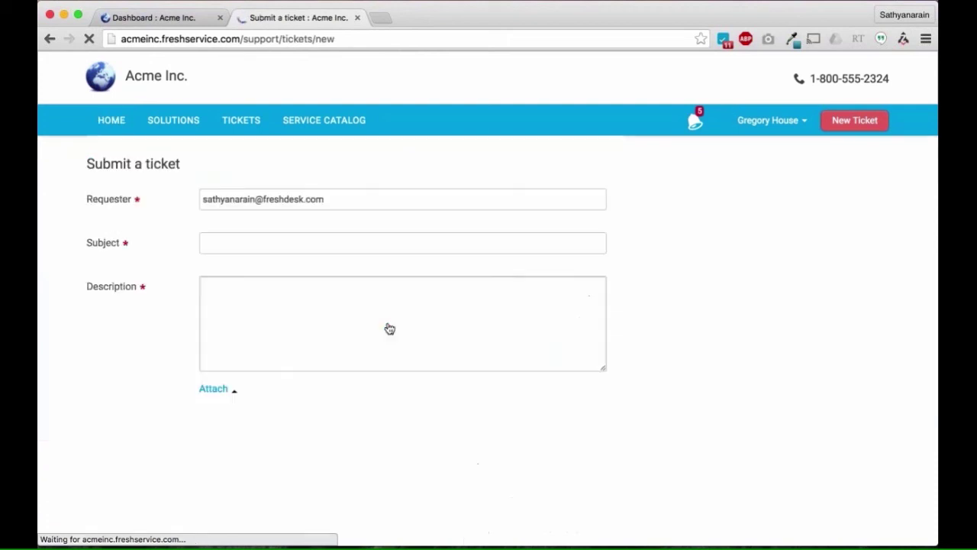
left_click(367, 243)
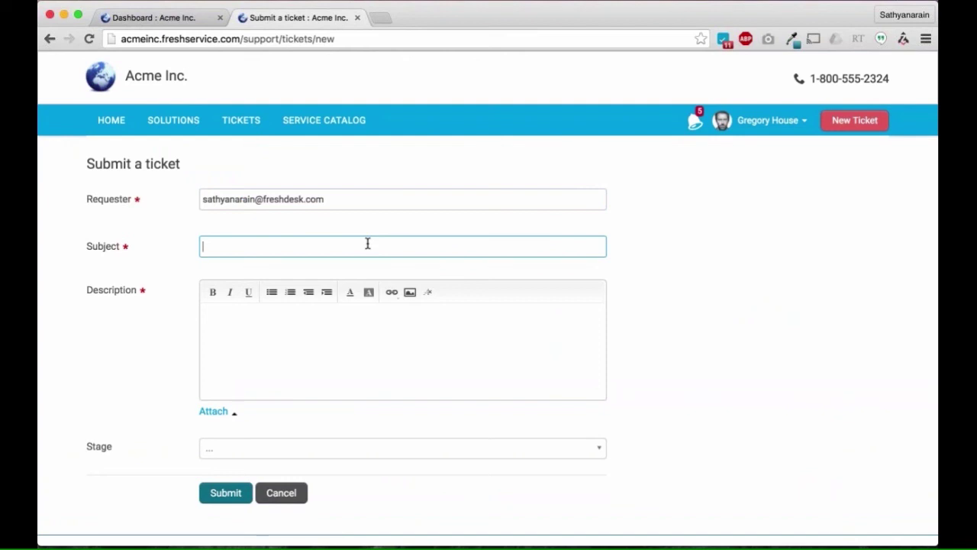
type("prt")
type("nter")
key("Tab")
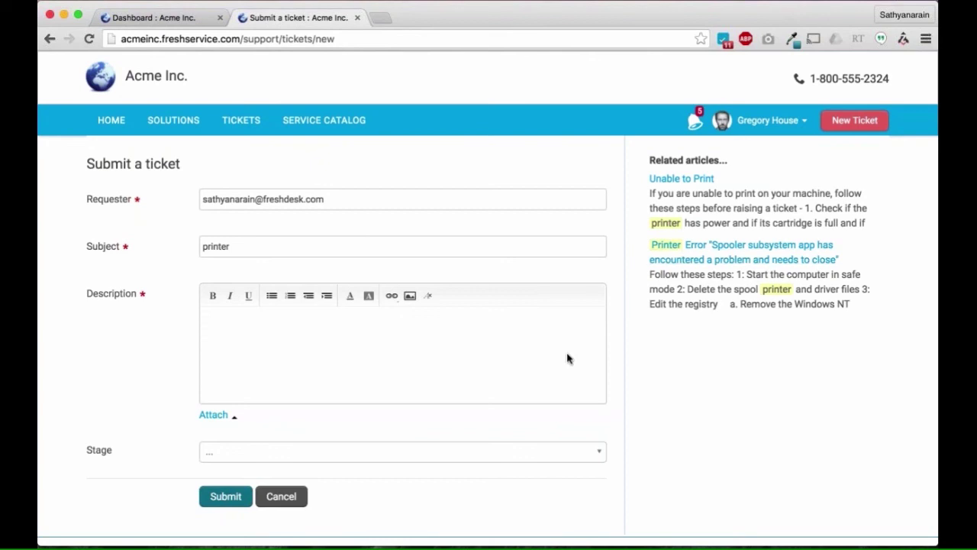
Step: Switch to Adobe Reader to show the presentation slides
mouse_move(557, 535)
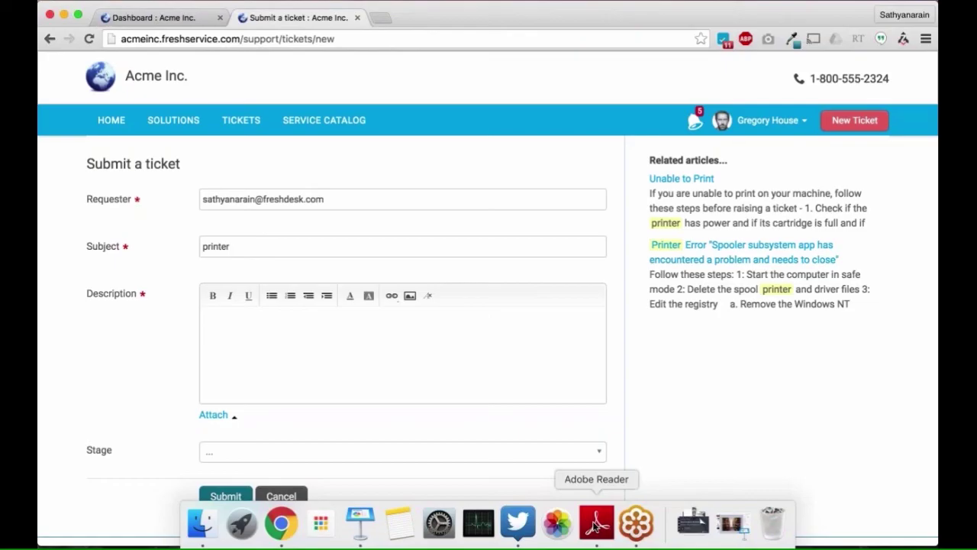
left_click(596, 524)
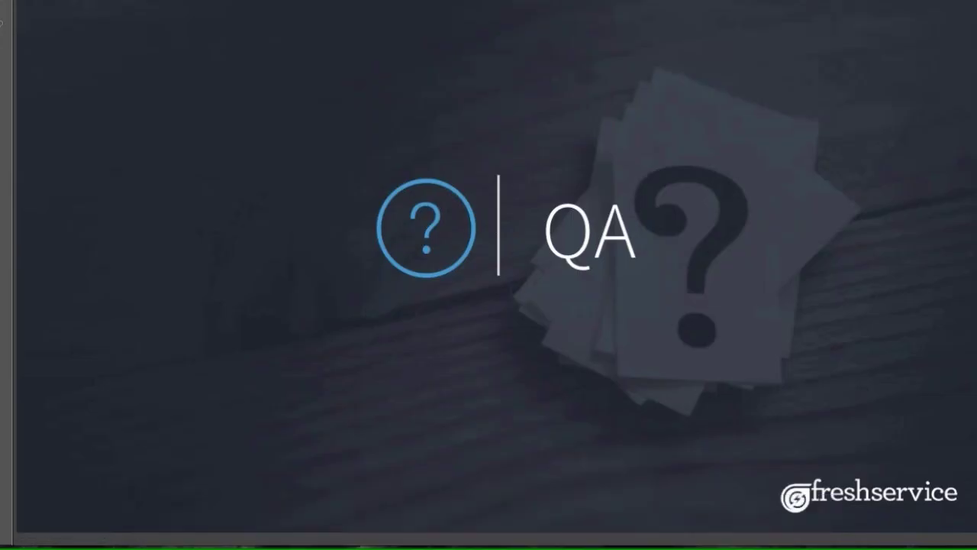